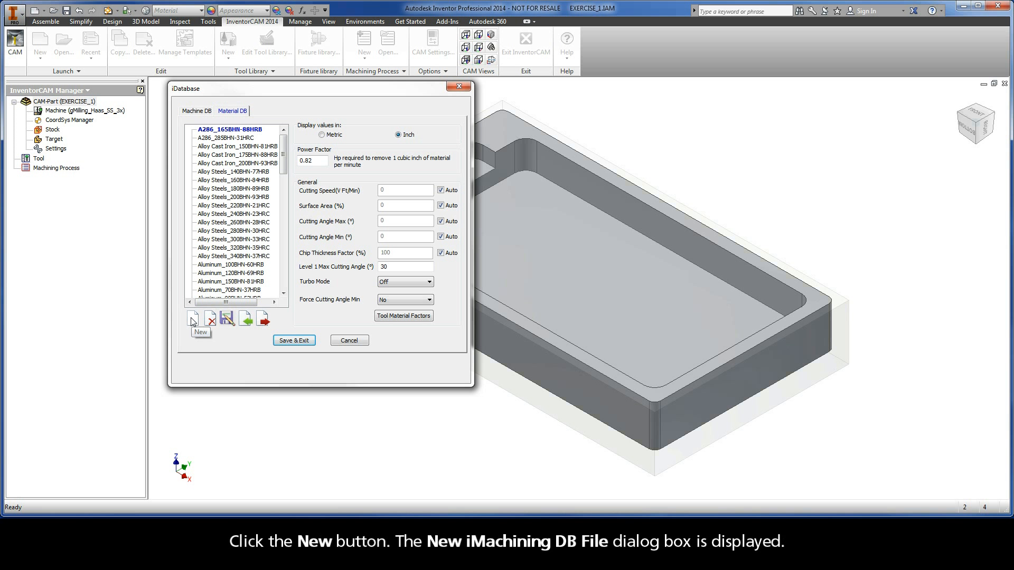
Step: Create a new material file named Titanium_Ti in the material database and select its ultimate tensile value for editing
left_click(192, 320)
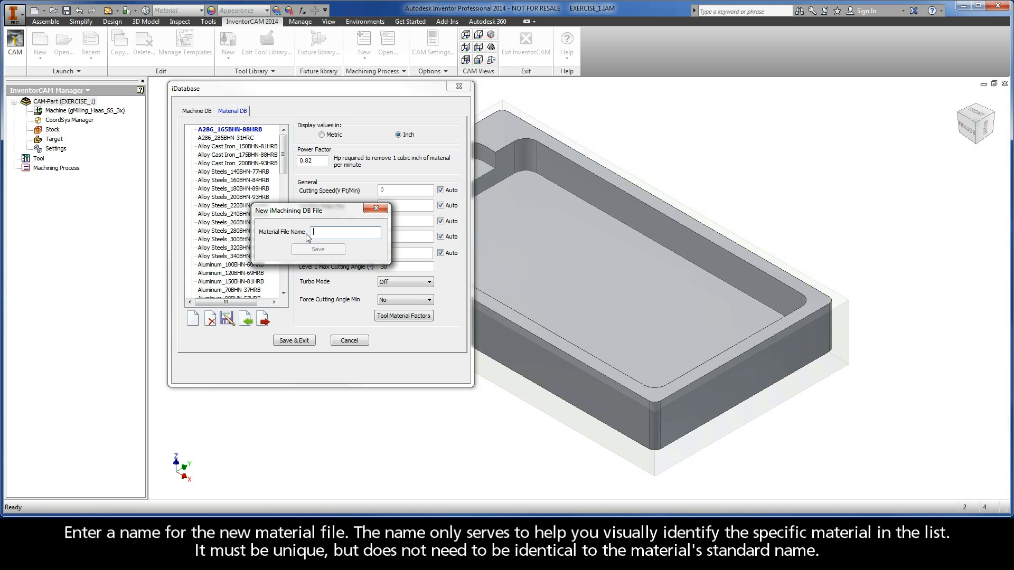
type("Titanium_Ti")
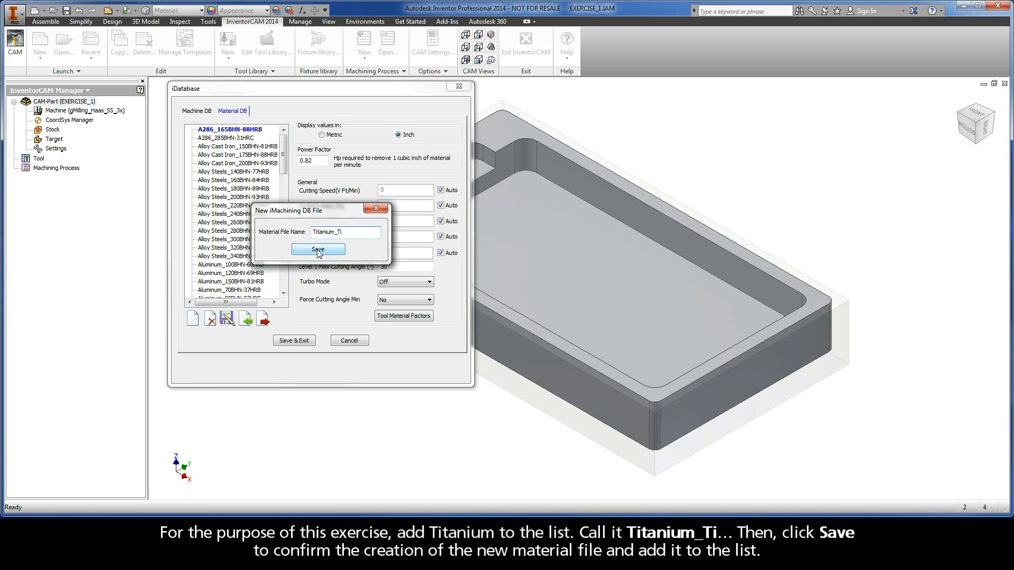
left_click(318, 253)
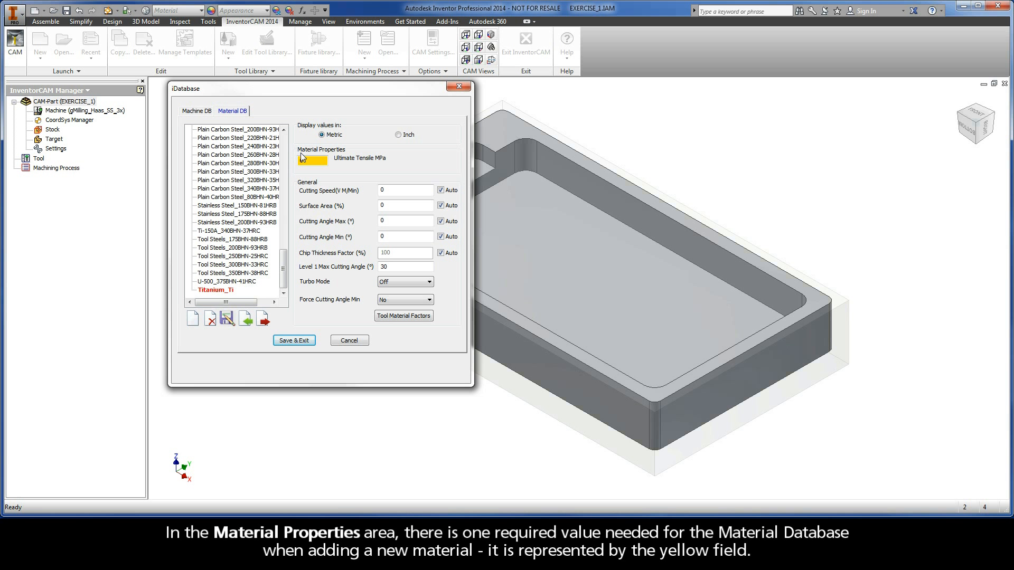
left_click_drag(327, 162, 294, 165)
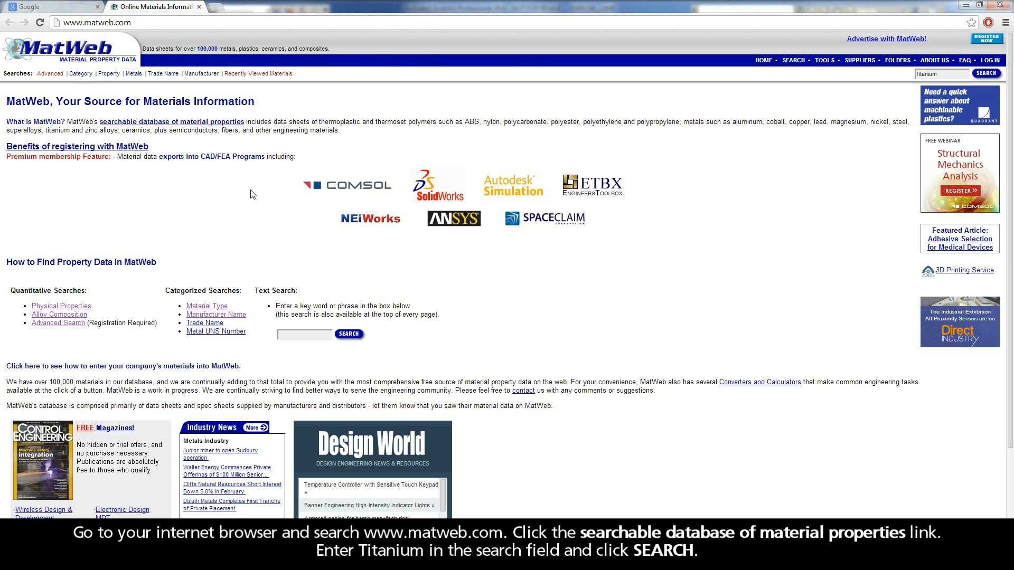
Step: Switch to the MatWeb site in the browser and search its material property database for Titanium
left_click(170, 127)
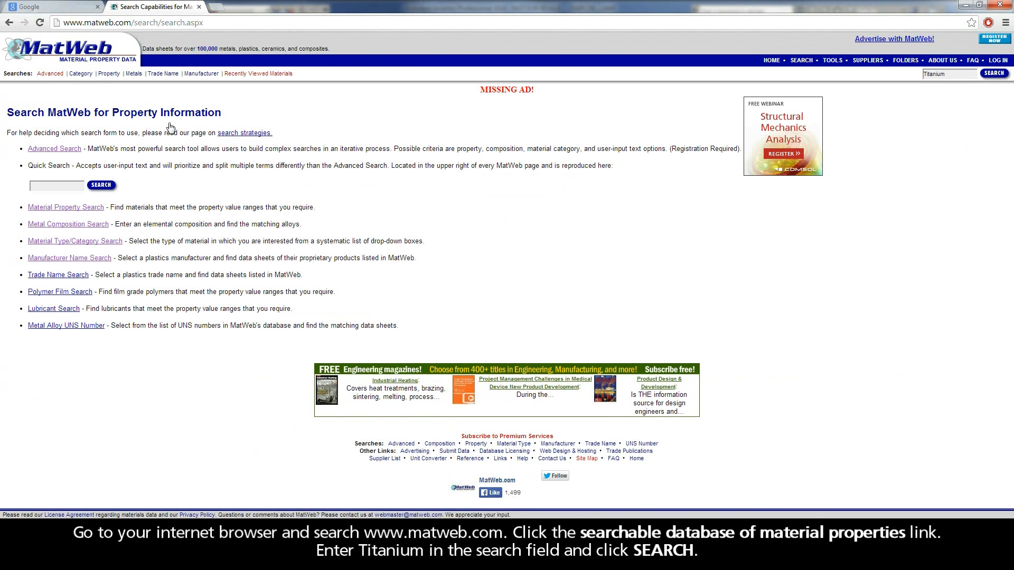
left_click(57, 186)
type("Titanium")
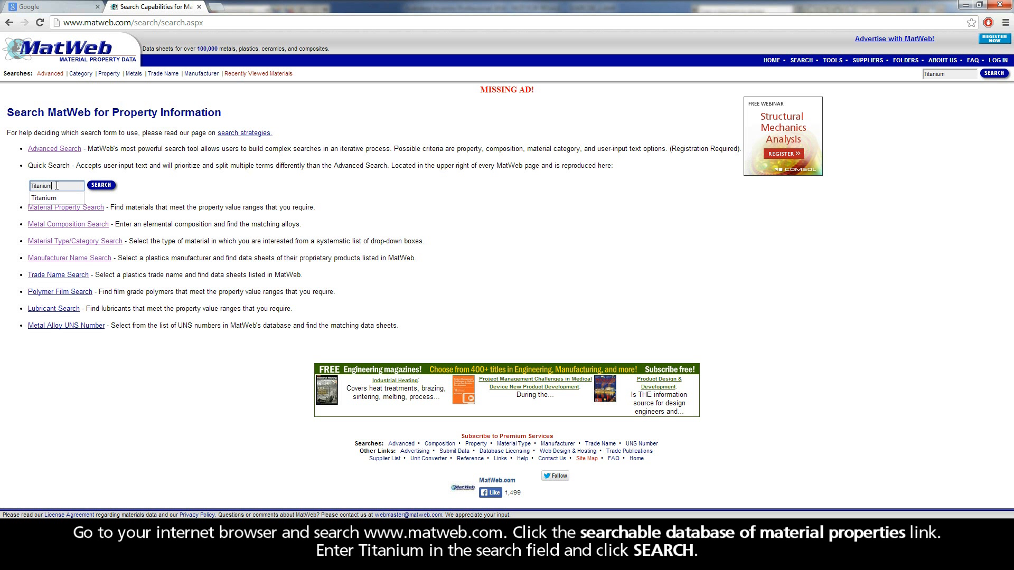
key("Return")
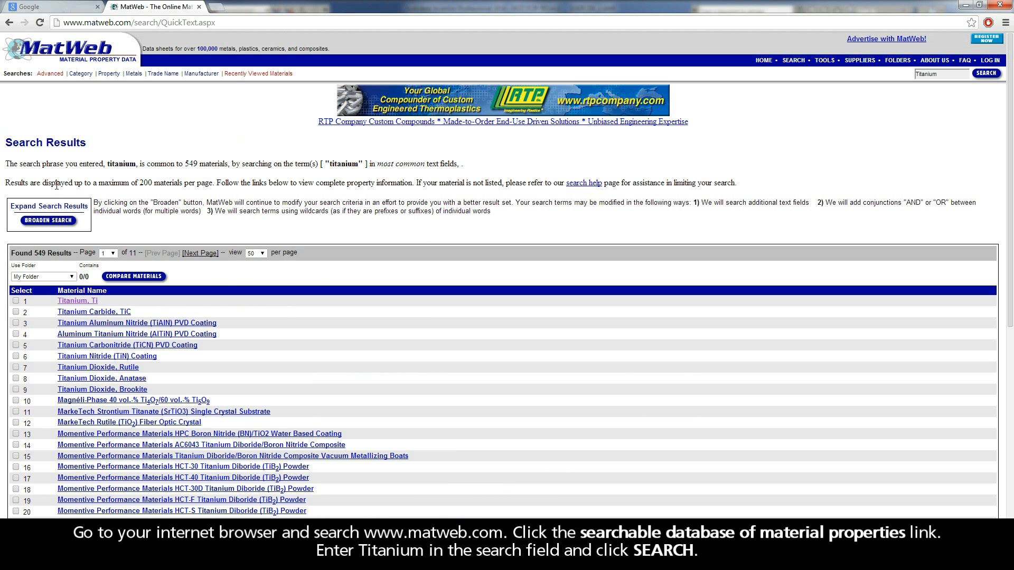
Step: Open the data sheet for Titanium, Ti and highlight the metric ultimate tensile strength under the mechanical properties
scroll(56, 186, "down", 3)
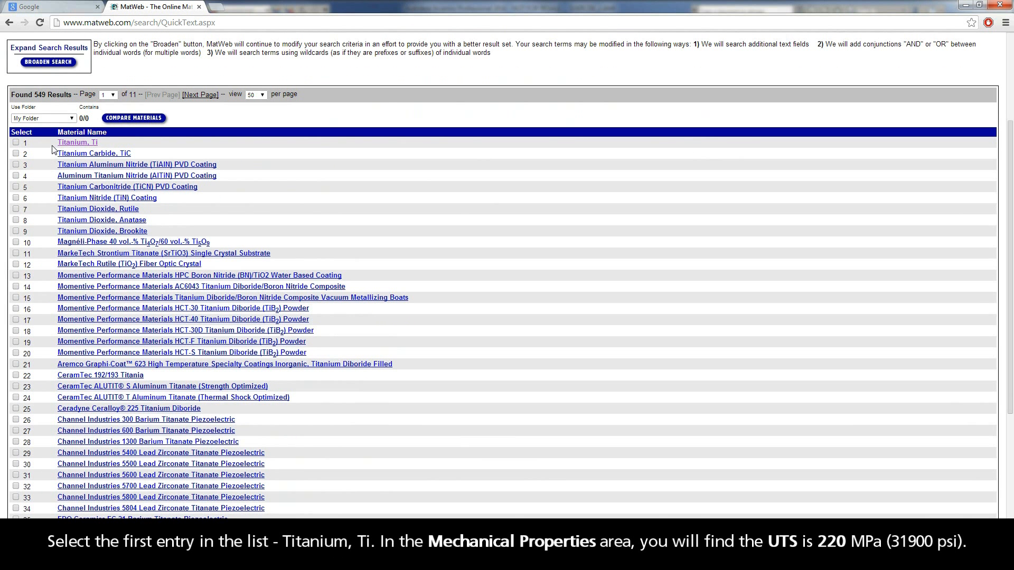
left_click(77, 146)
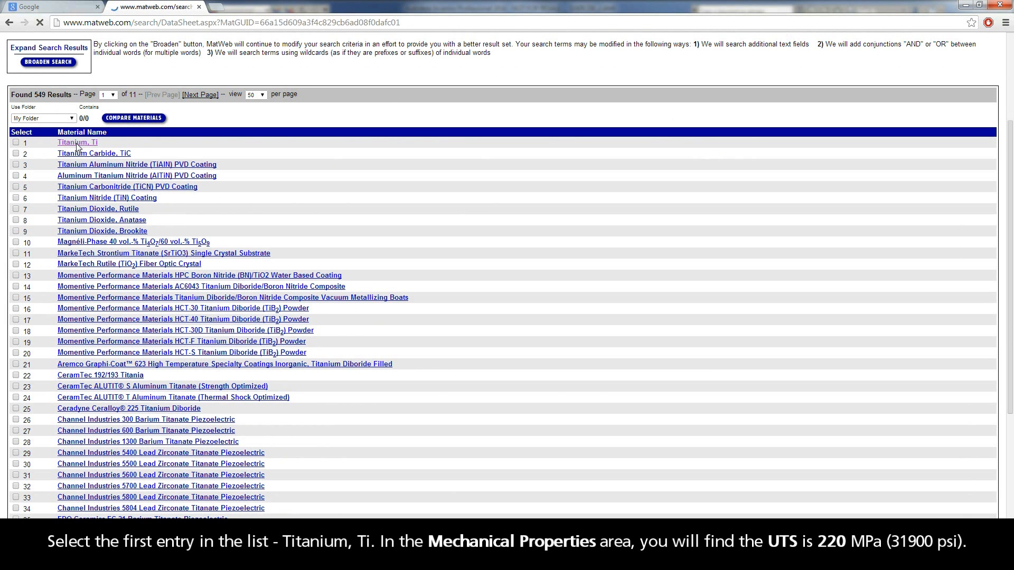
scroll(66, 213, "down", 2)
scroll(66, 213, "down", 3)
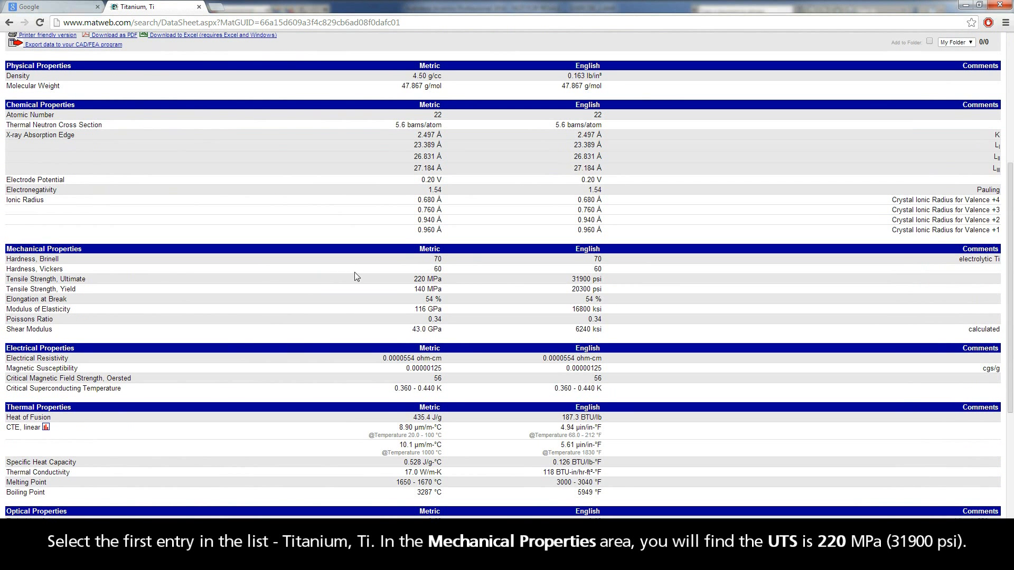
left_click_drag(413, 280, 426, 279)
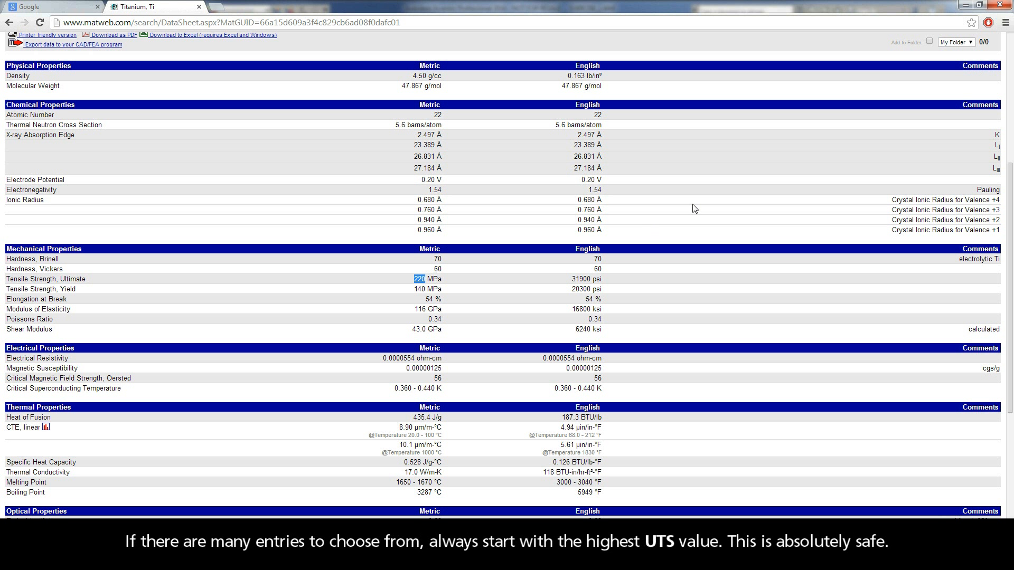
Step: Back in Inventor, set the ultimate tensile strength of Titanium_Ti to 220 MPa, then save and close the database and part data
left_click(966, 7)
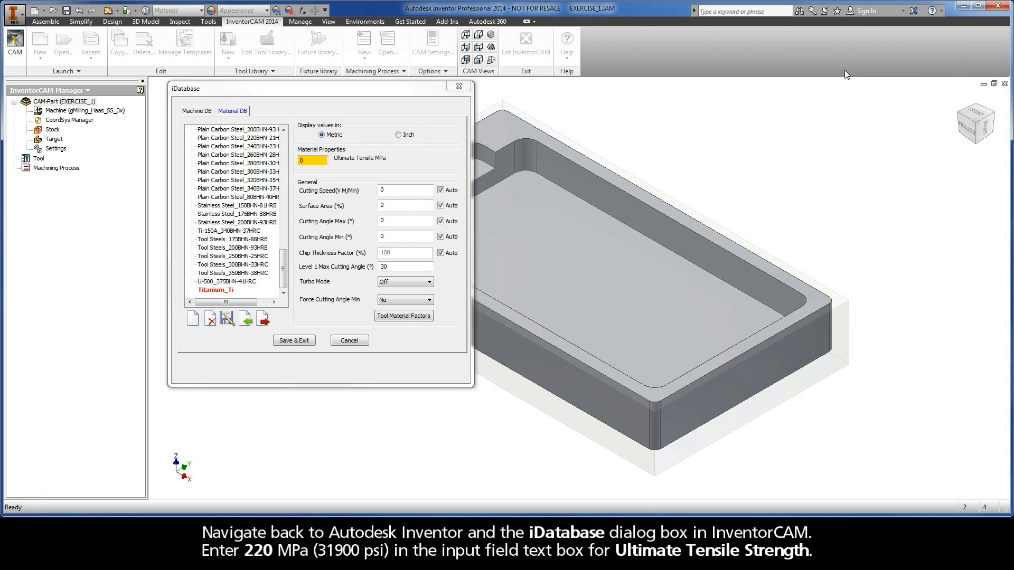
left_click(303, 160)
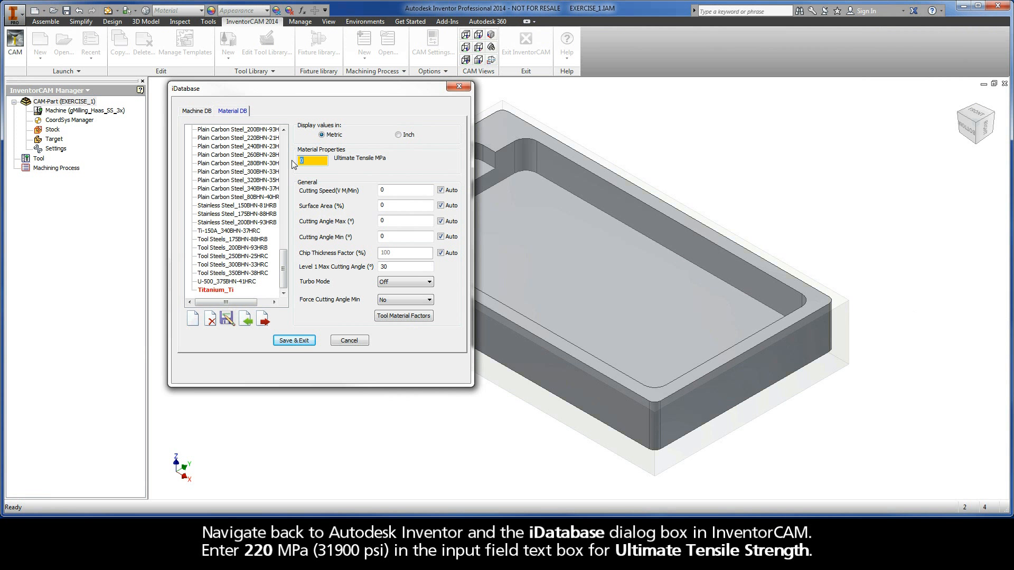
type("220")
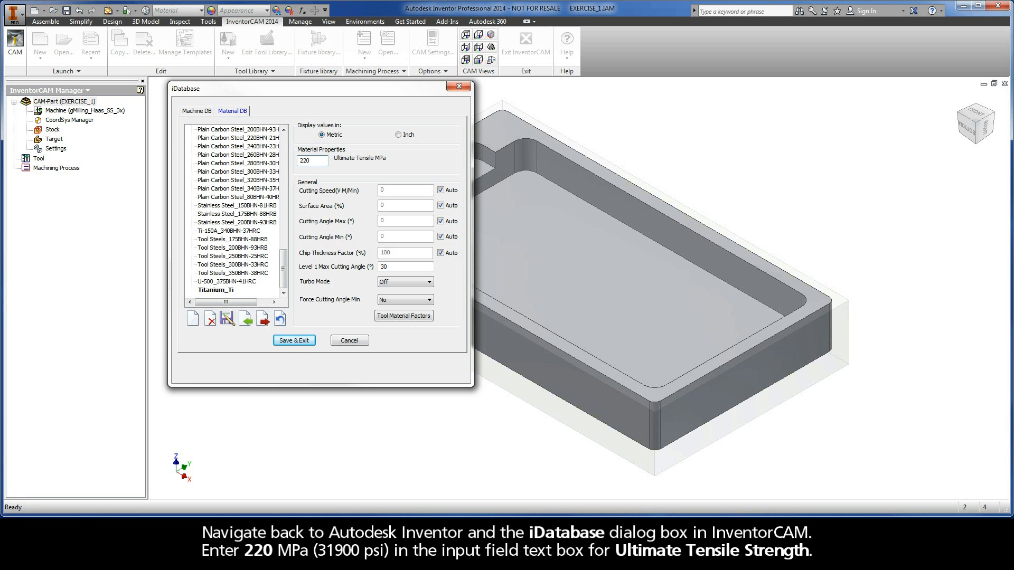
left_click(294, 341)
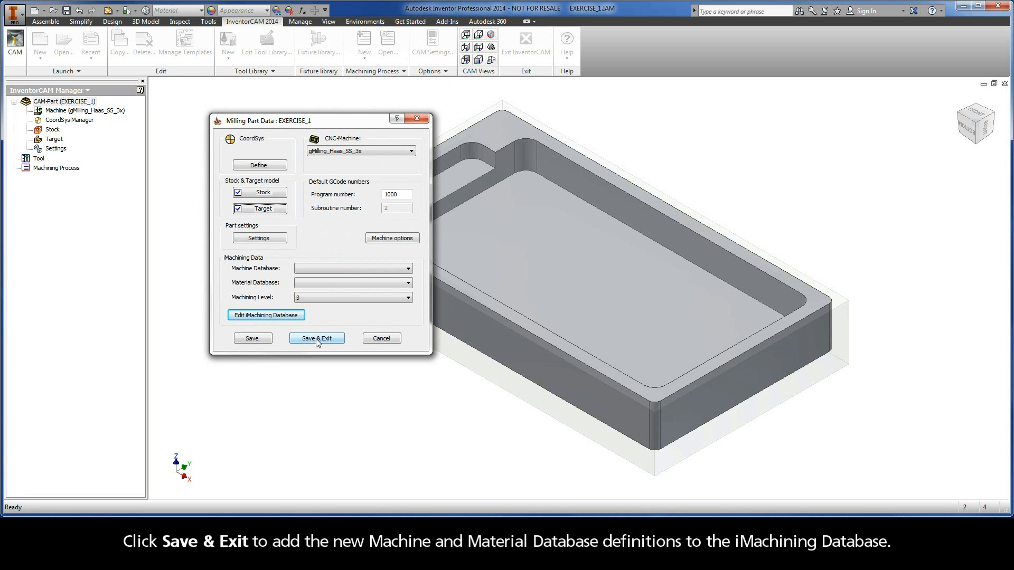
left_click(318, 341)
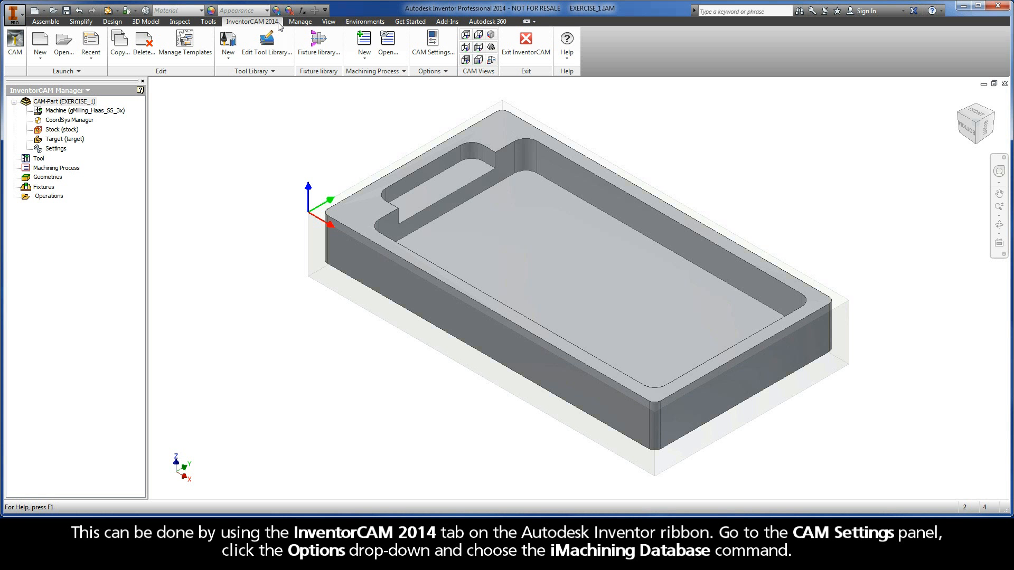
Step: Reopen the iMachining Database from the CAM options, review the machine and material definitions, and close it with saving
left_click(432, 72)
left_click(438, 100)
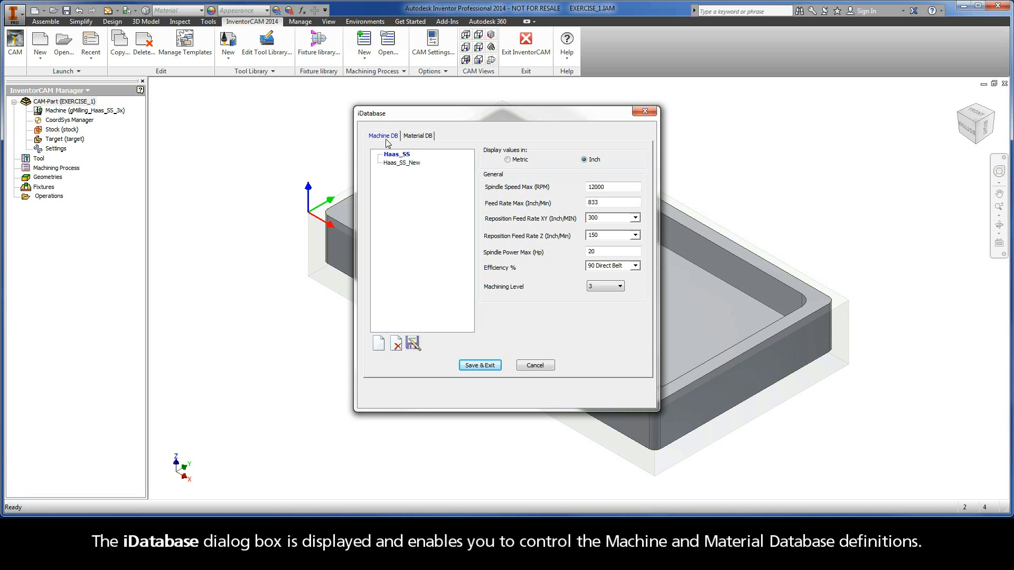
left_click(417, 138)
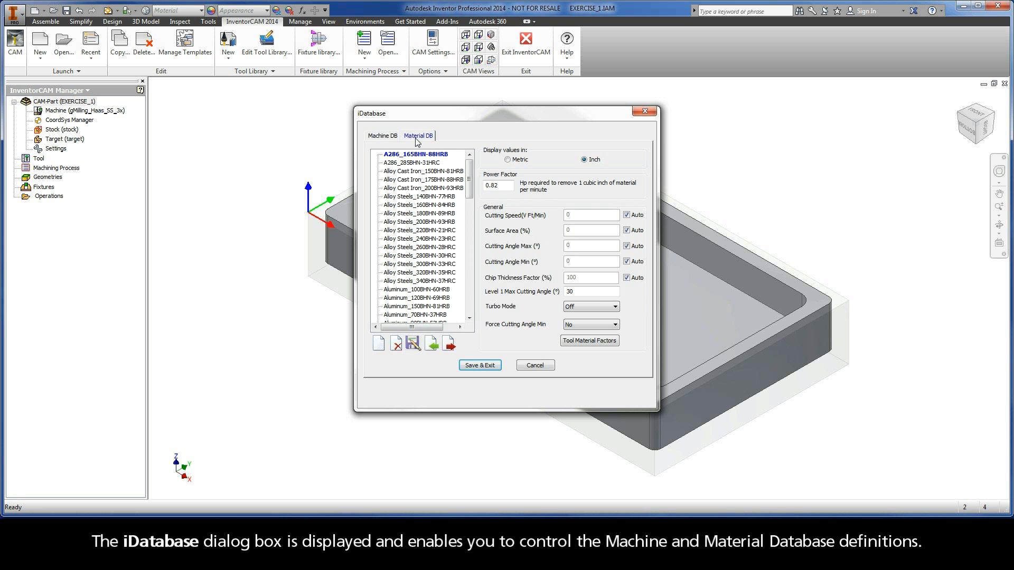
left_click(479, 364)
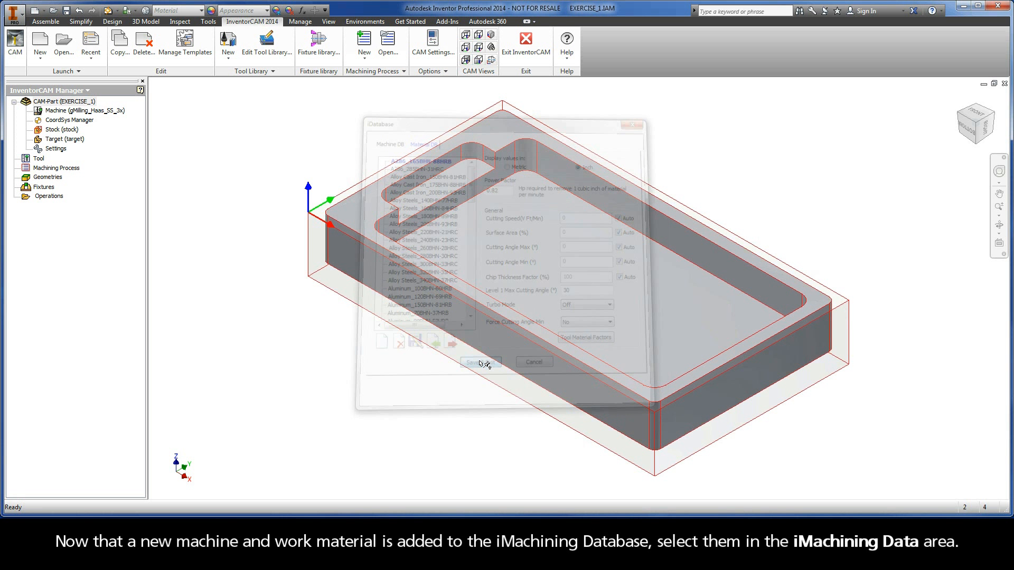
Step: Reopen the milling part data of EXERCISE_1, assign the Haas_SS_New machine database, and view the available machining levels
double_click(70, 103)
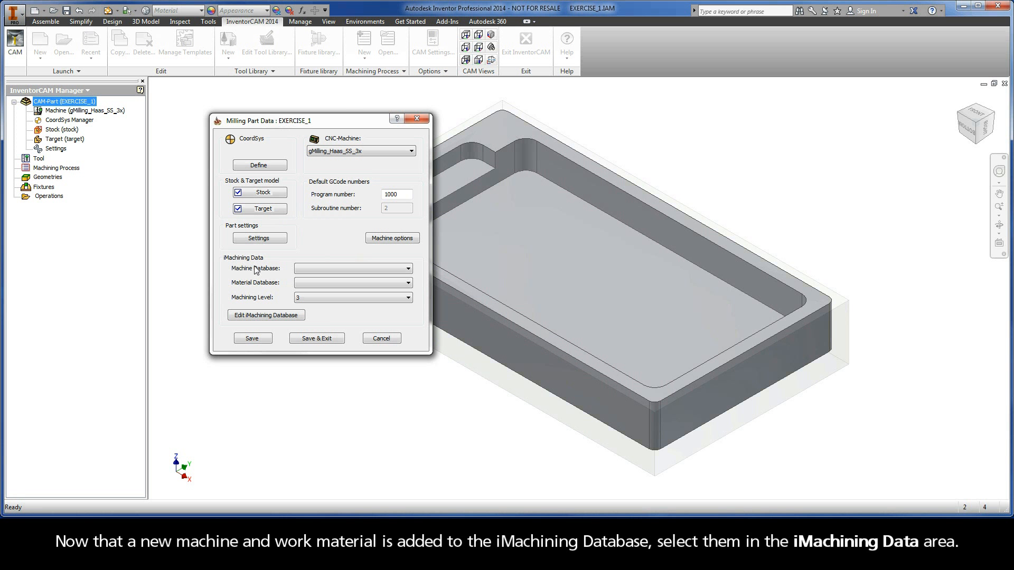
left_click(319, 269)
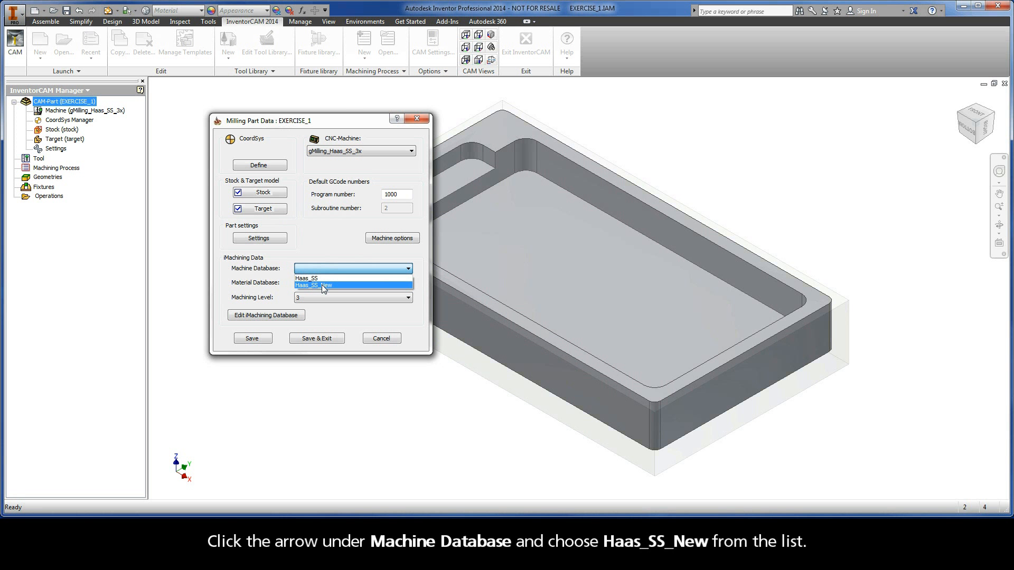
left_click(321, 286)
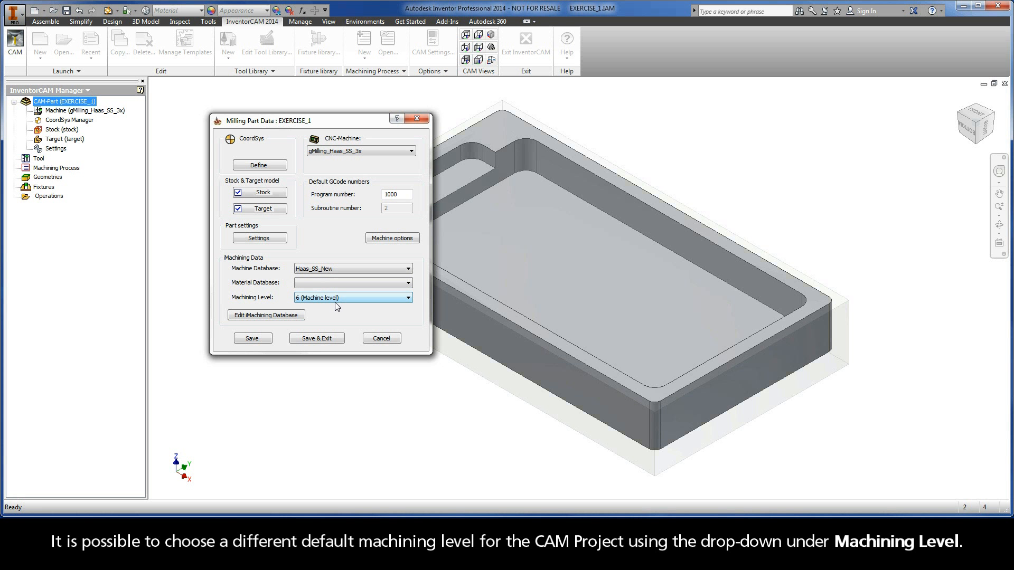
left_click(409, 298)
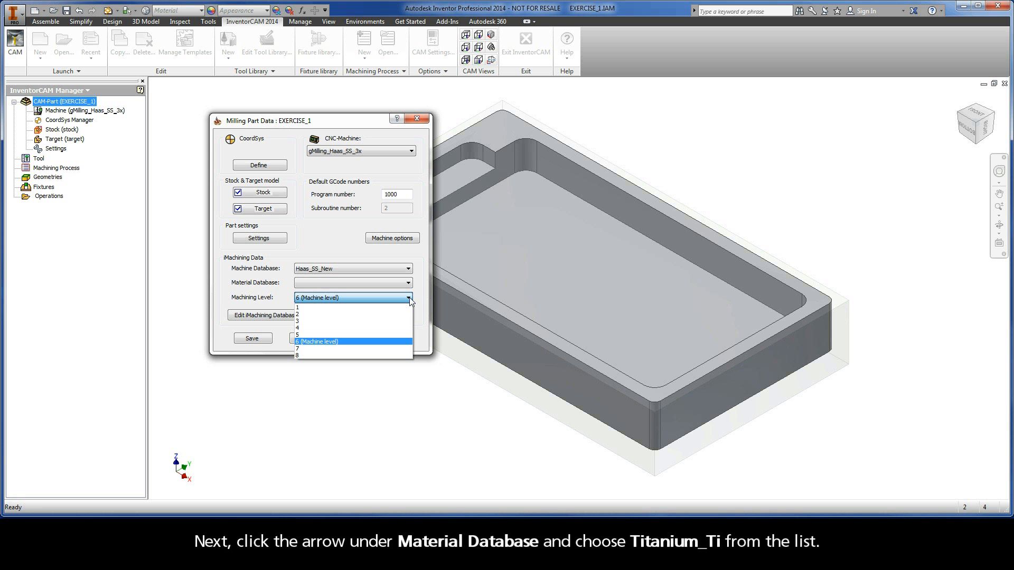
left_click(410, 285)
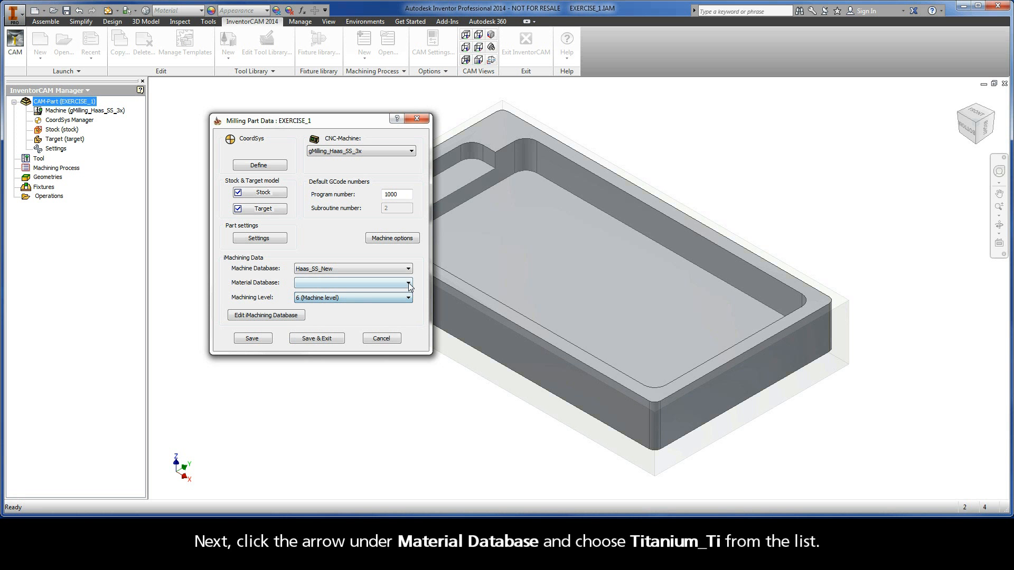
Step: Assign the Titanium_Ti material database to the CAM-Part, then save and close its milling part data
left_click(409, 285)
left_click_drag(408, 309, 406, 421)
left_click(326, 458)
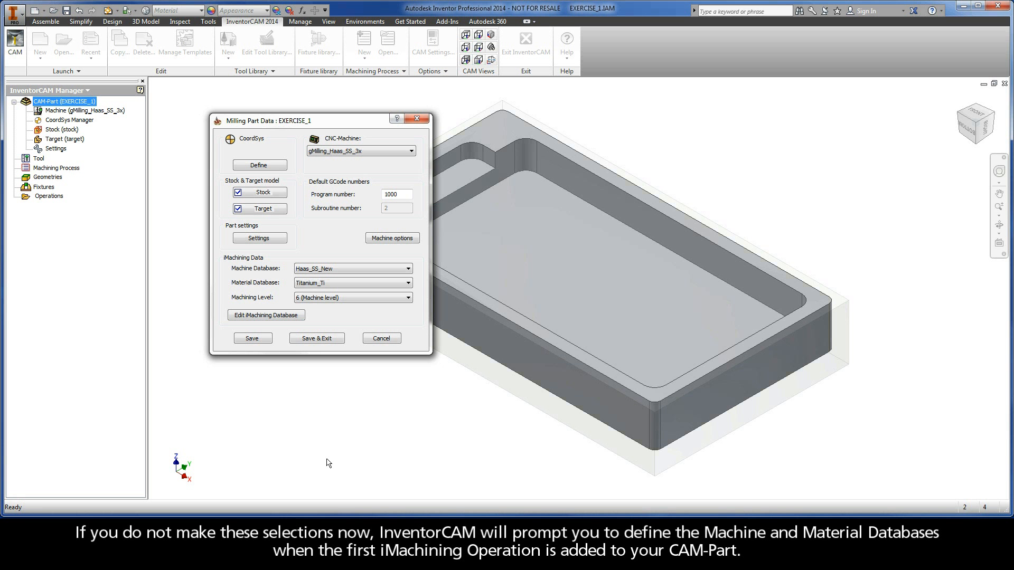
left_click(311, 340)
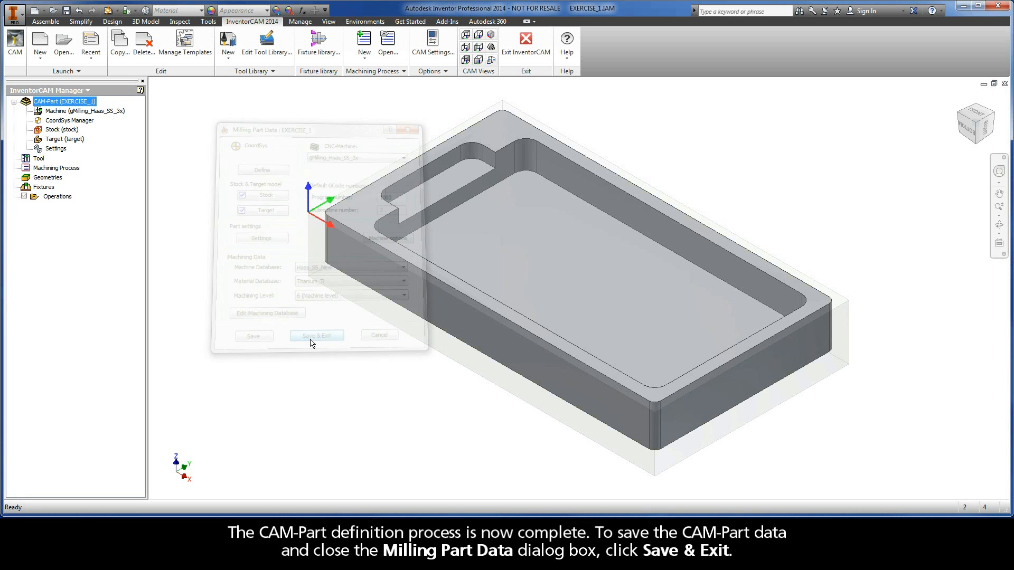